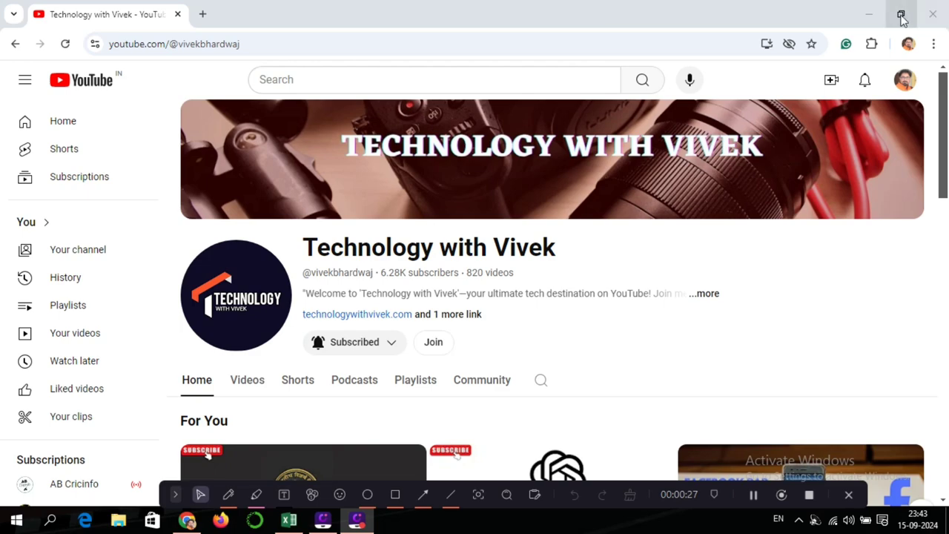
Step: Close the YouTube window and bring back the Excel workbook with the empty student table
left_click(940, 16)
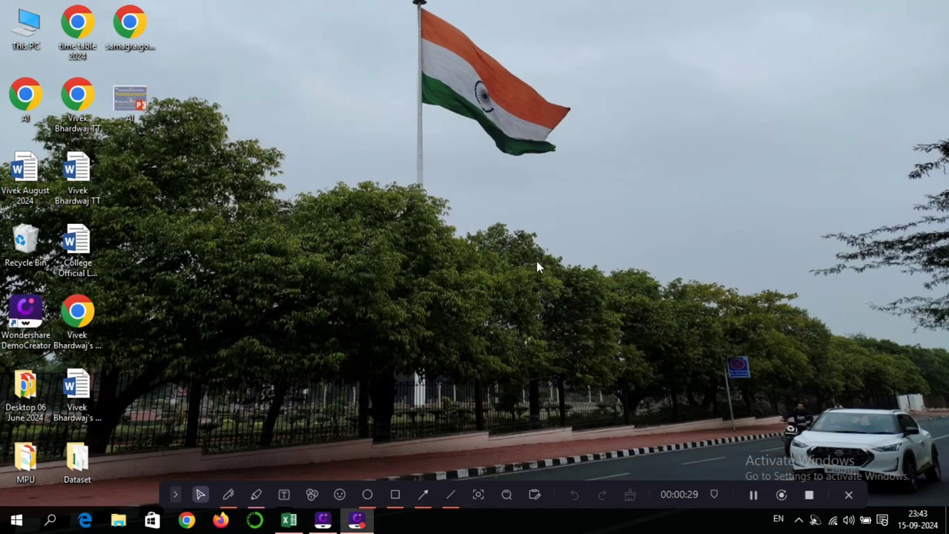
left_click(288, 521)
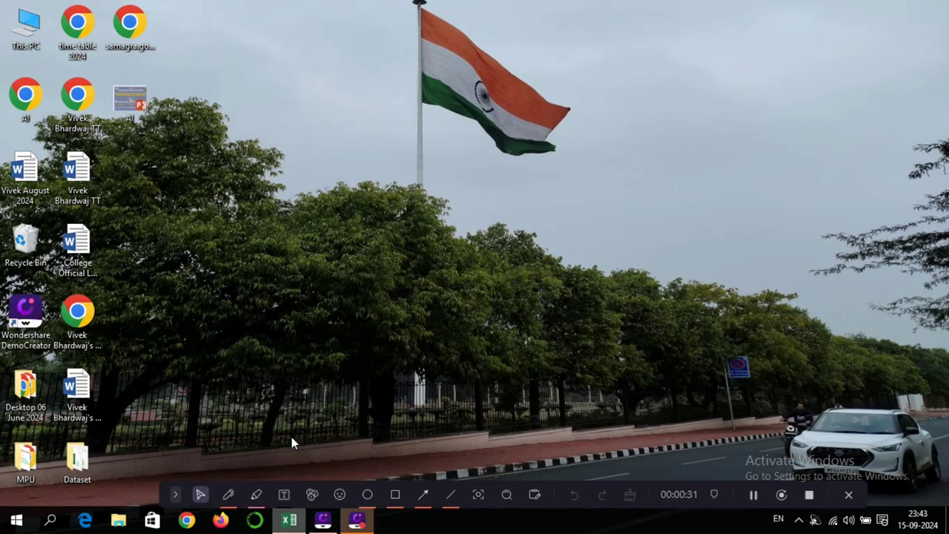
left_click(330, 205)
left_click(546, 199)
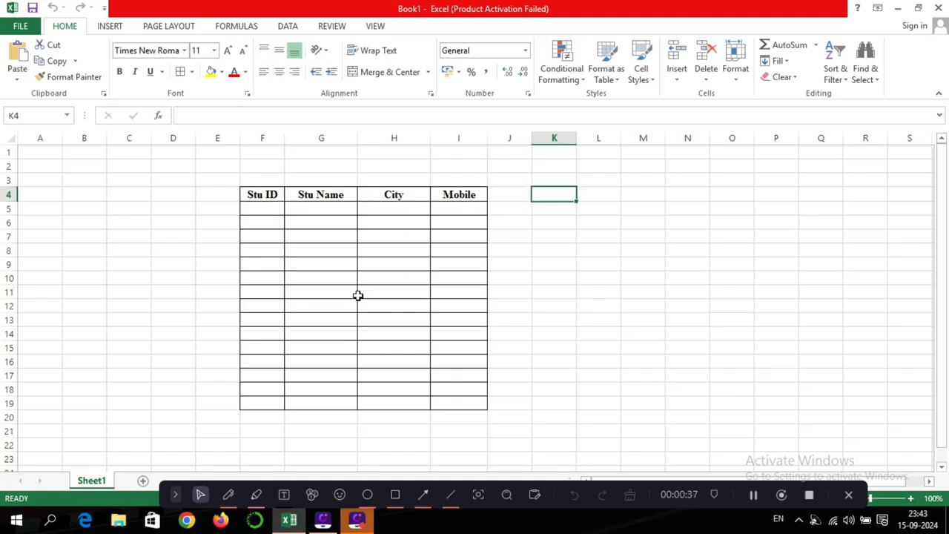
Step: Enter record 1 in row 5: ID 1, Vivek, Indore, mobile 12345678
left_click(272, 210)
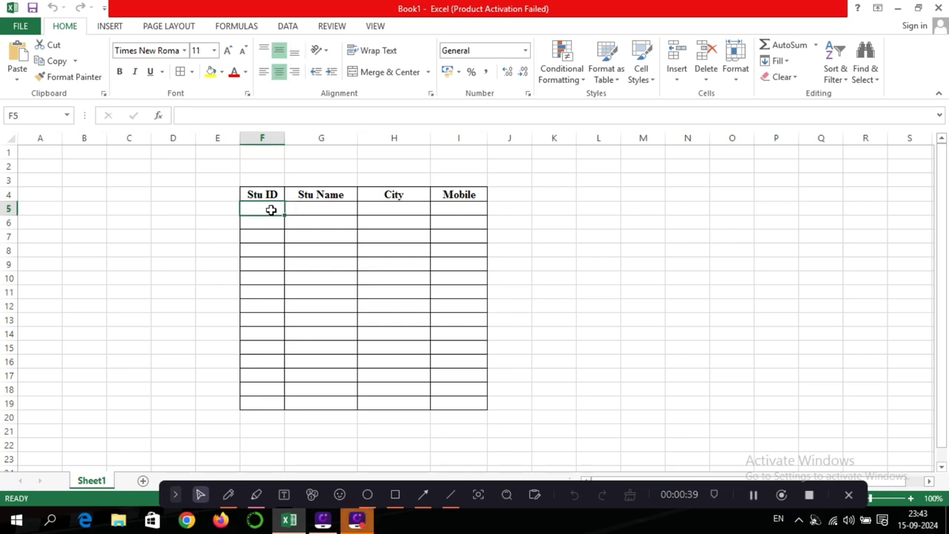
type("1")
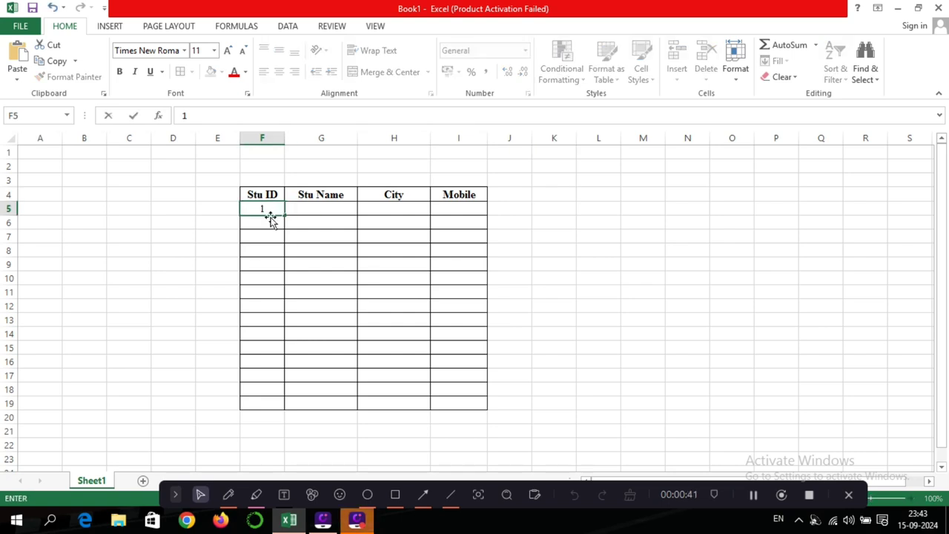
left_click(313, 210)
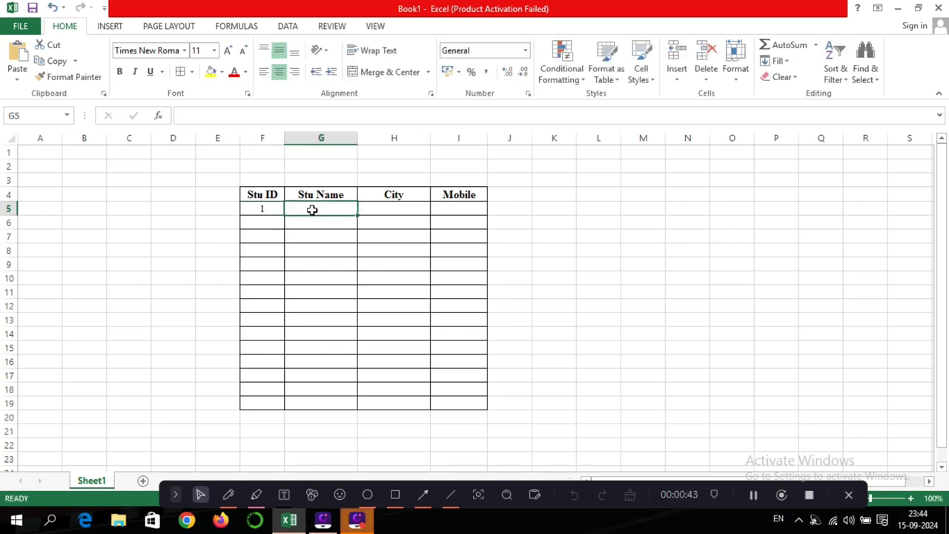
type("Vivek")
key("Tab")
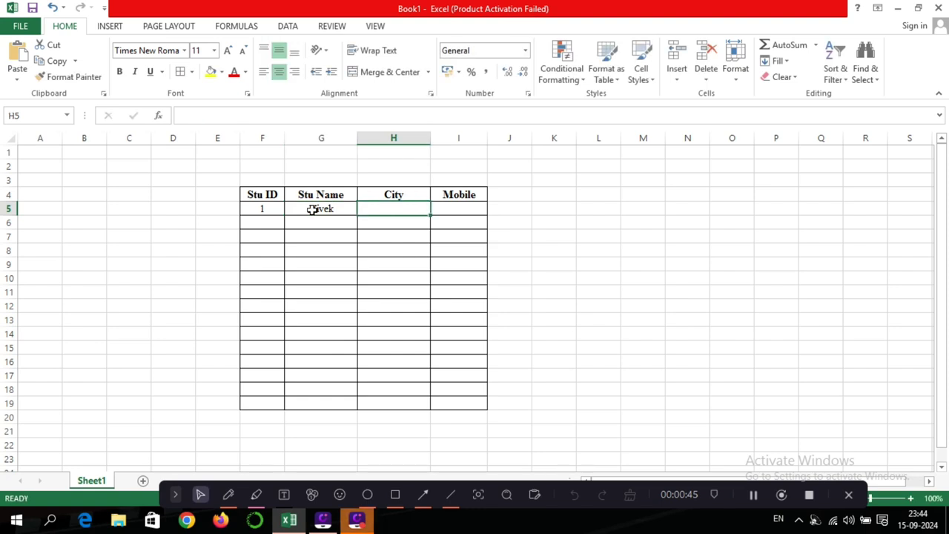
type("Indore")
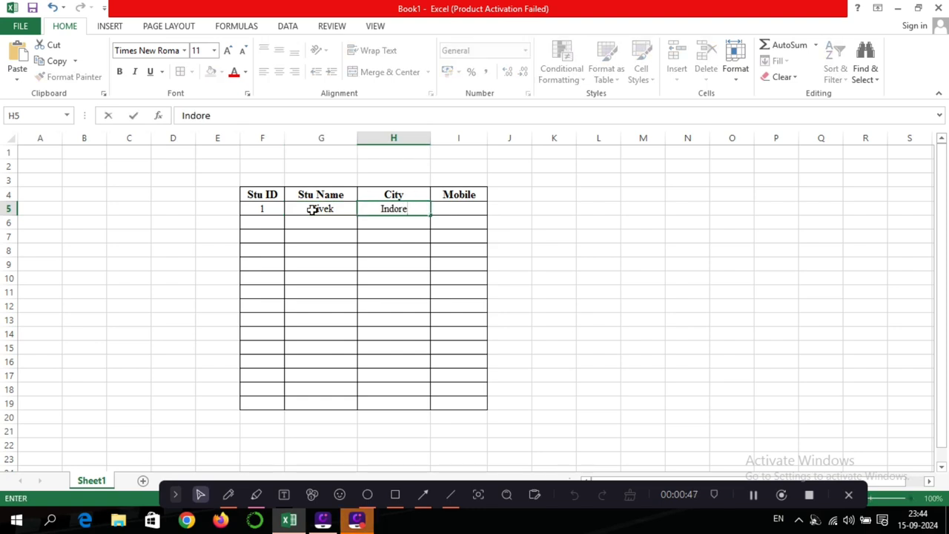
key("Tab")
type("1234567")
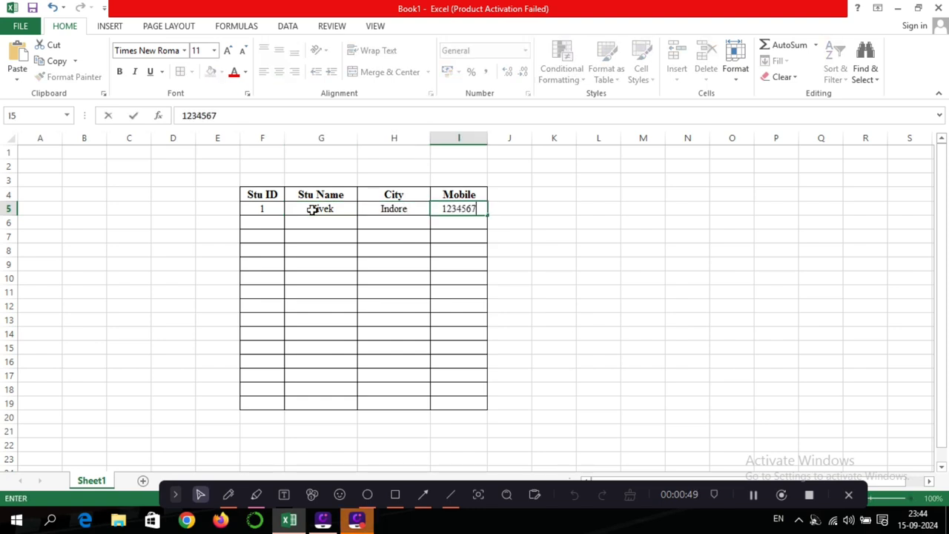
type("8")
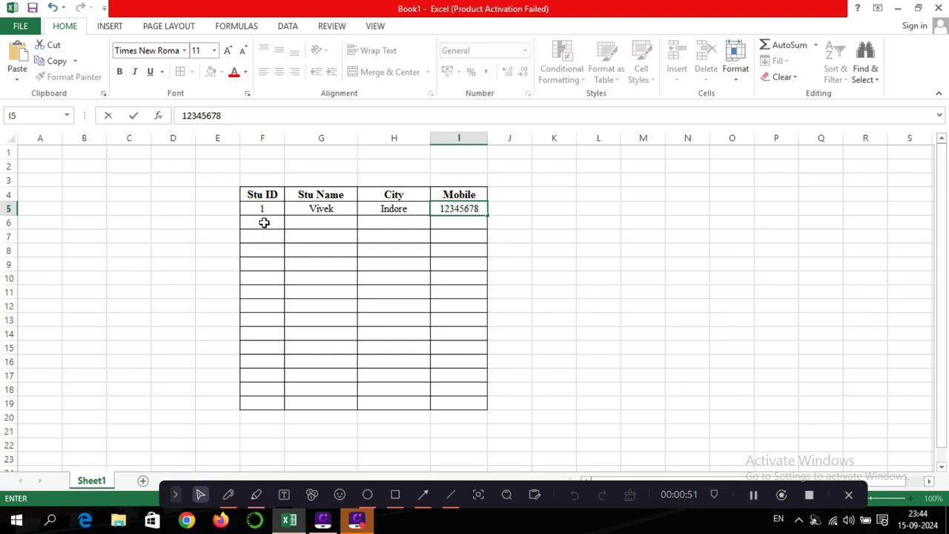
Step: Enter record 2 in row 6: ID 2, Dinsh, Bhopal, mobile 345789
left_click(264, 222)
type("2")
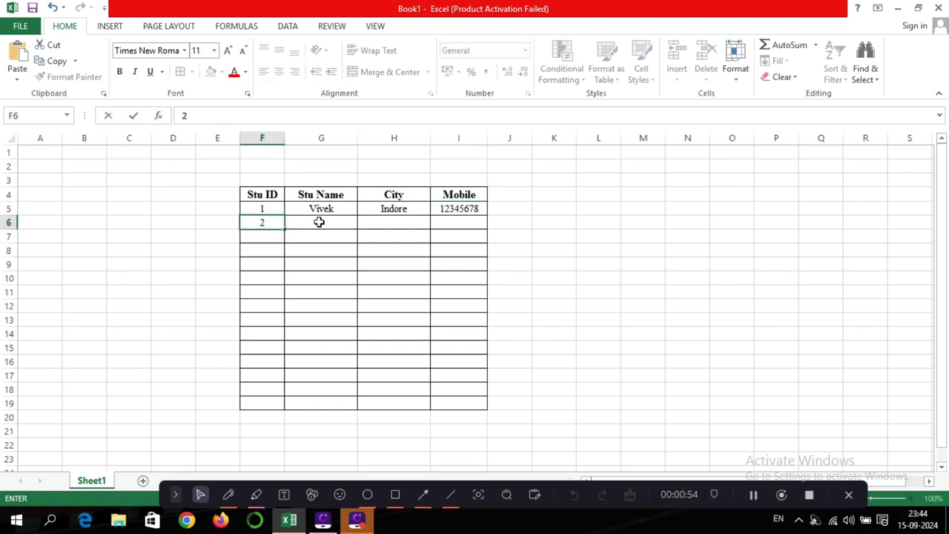
left_click(320, 221)
type("Din")
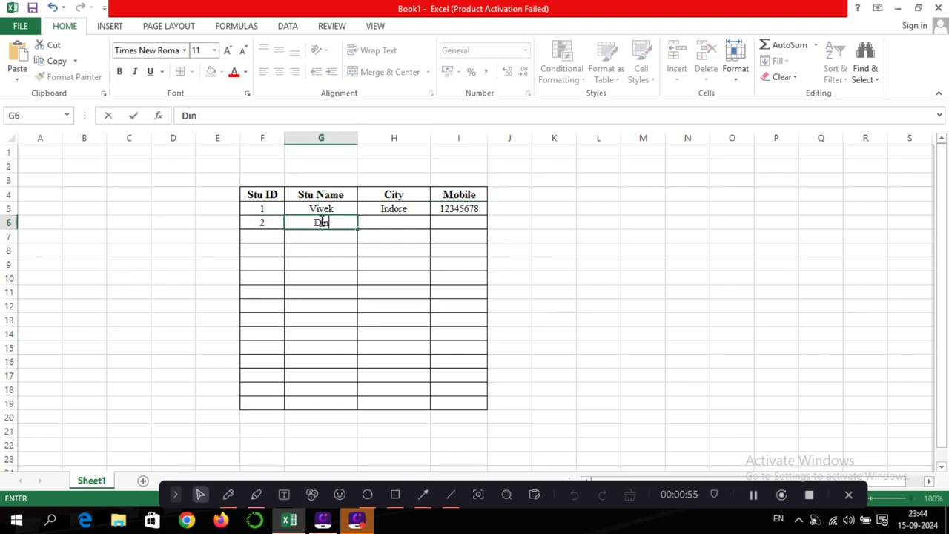
type("sh")
key("Tab")
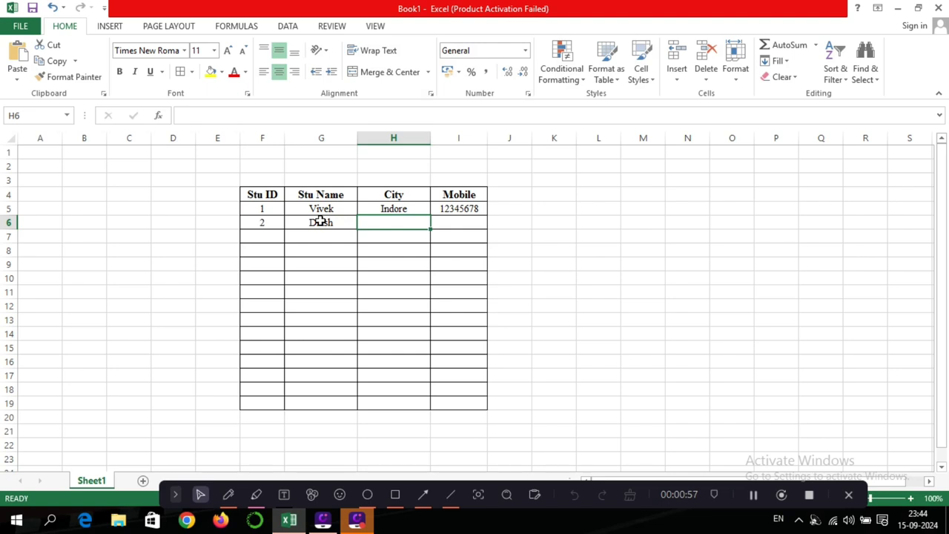
type("Bhopal")
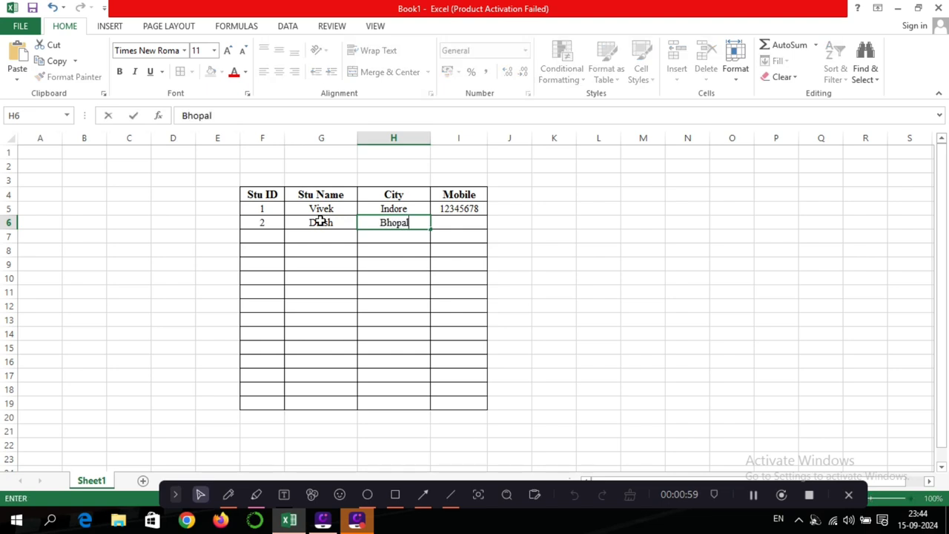
left_click(449, 228)
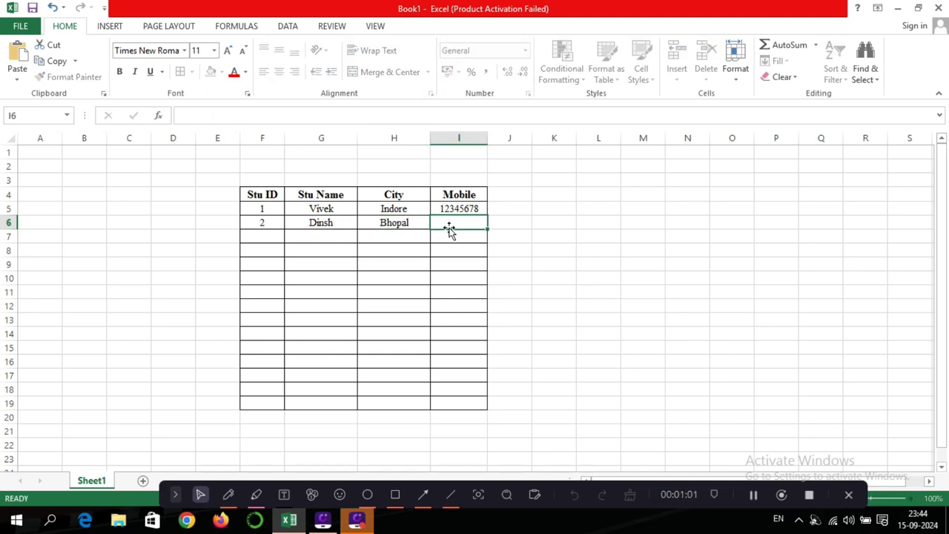
type("345789")
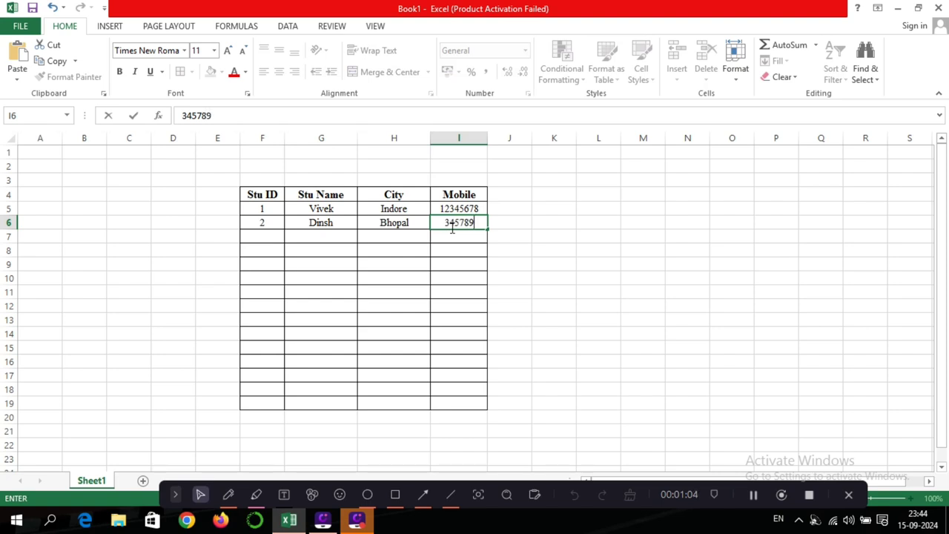
left_click(272, 237)
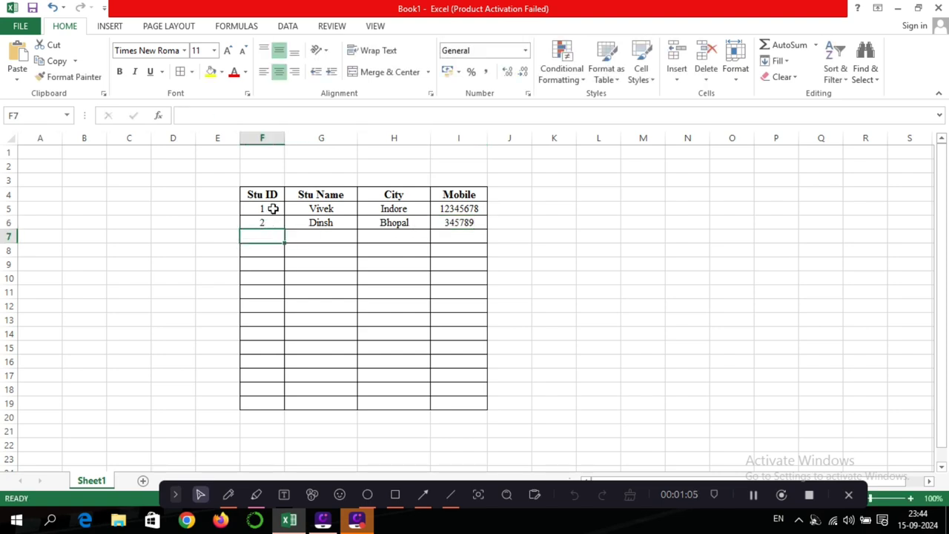
Step: Fill Stu IDs 1–15 down to F19 and enter record 3: teja, gwalior, 2345678
left_click_drag(270, 212, 279, 409)
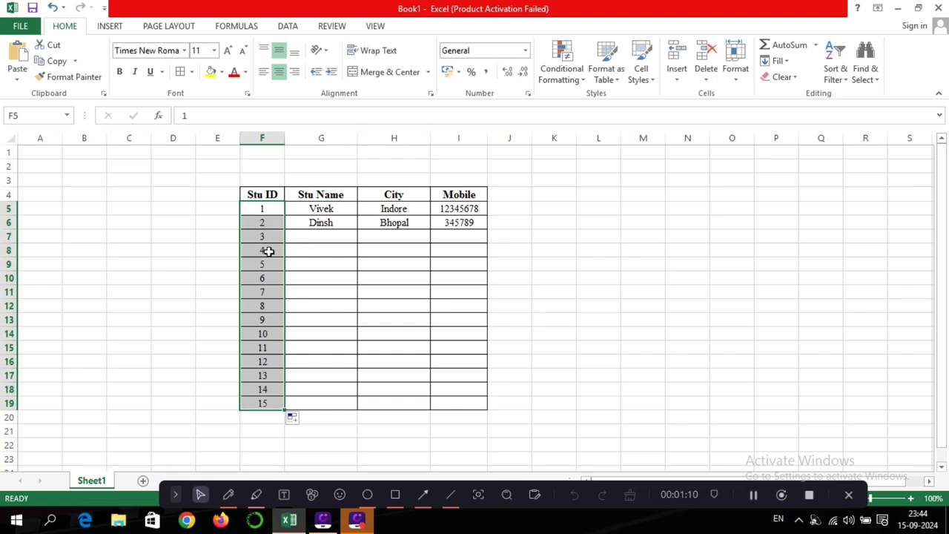
left_click(323, 237)
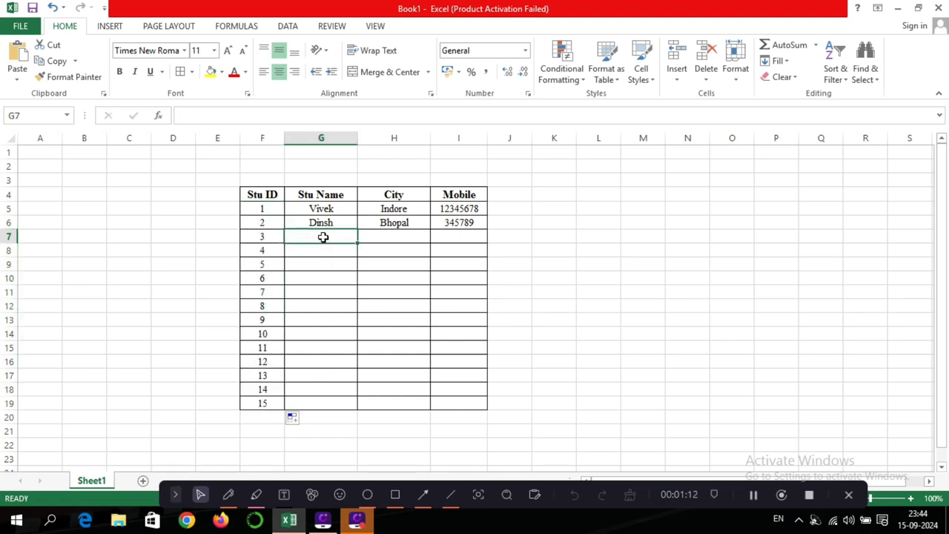
type("teja")
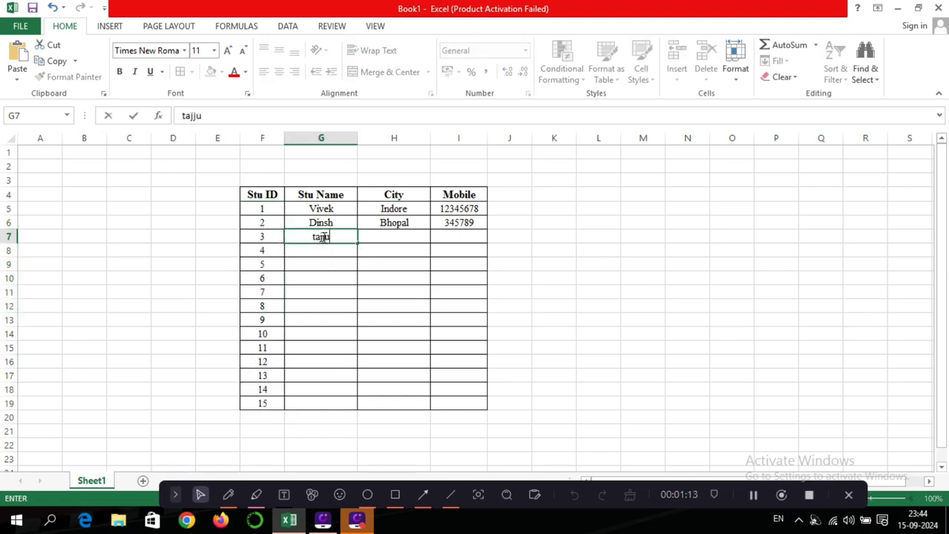
key("Tab")
type("g")
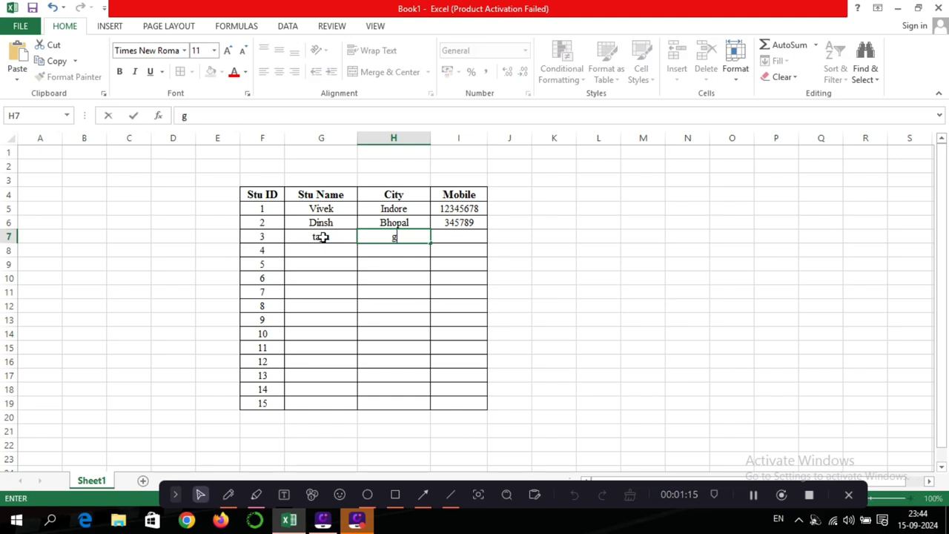
type("walior")
key("Tab")
type("23456")
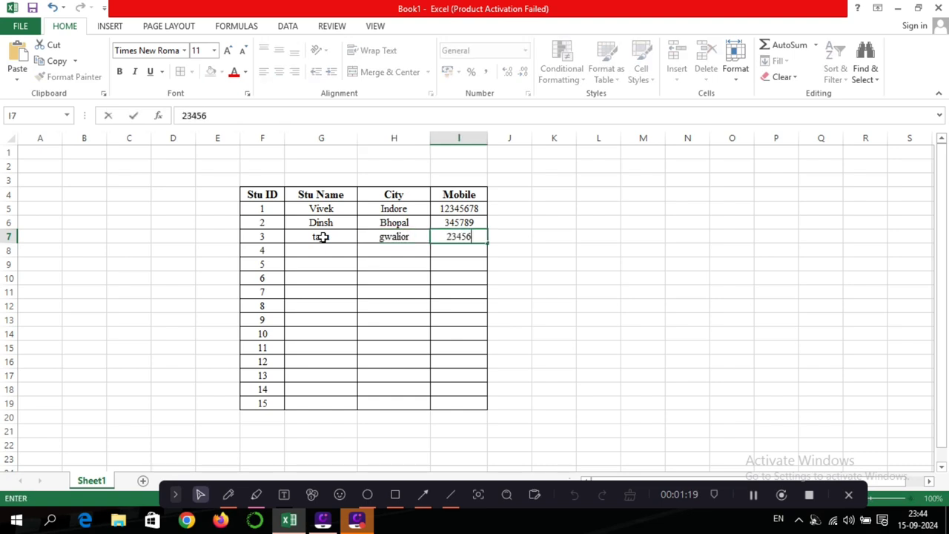
type("78")
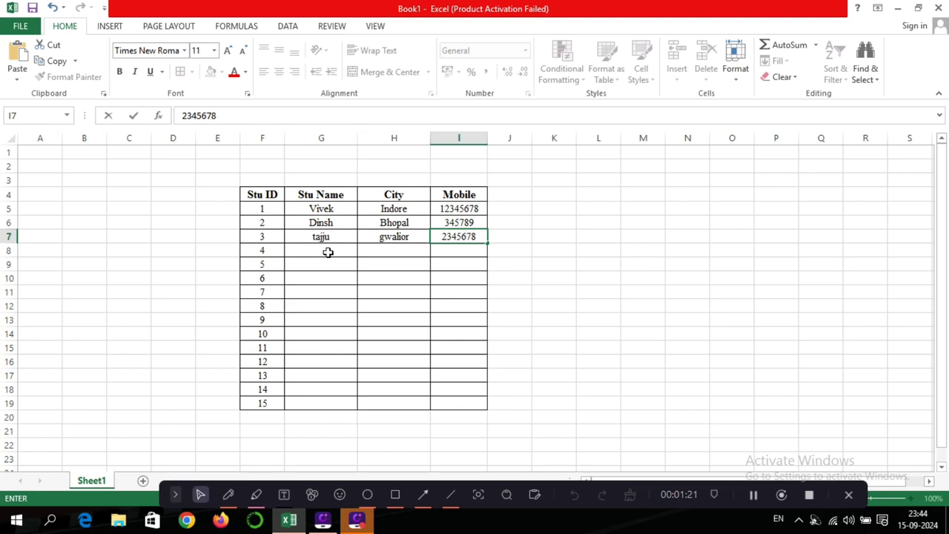
key("Return")
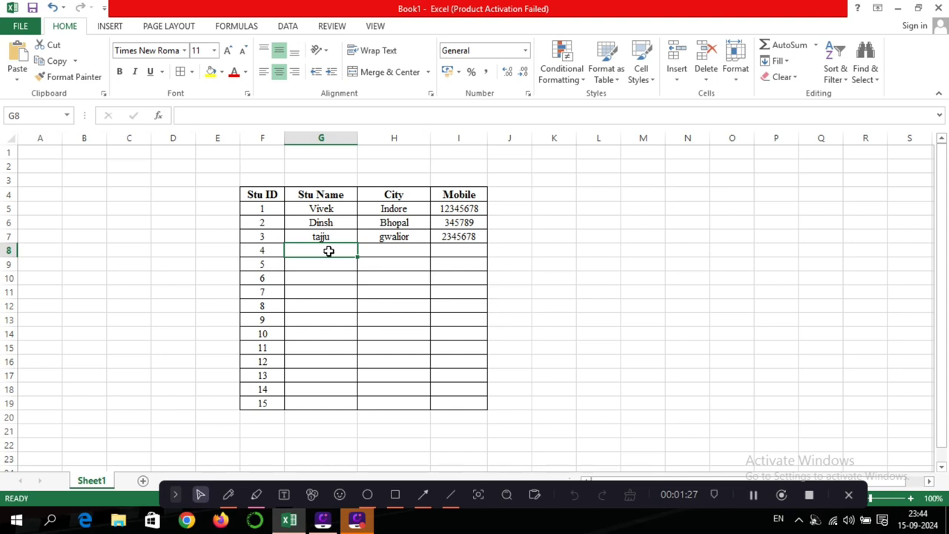
Step: Delete all entries in F5:I19 and return to cell F5
mouse_move(258, 214)
left_mouse_down()
mouse_move(464, 371)
mouse_move(458, 398)
left_mouse_up()
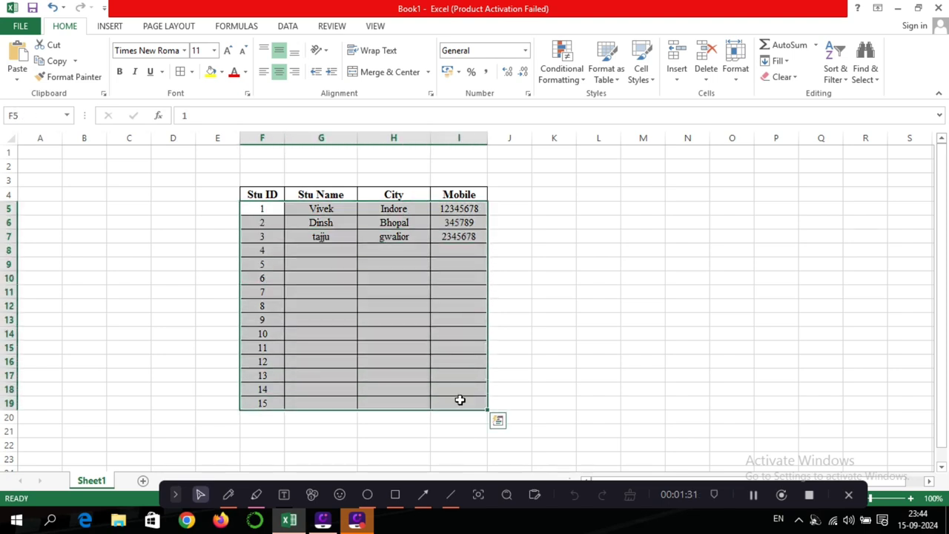
key("Delete")
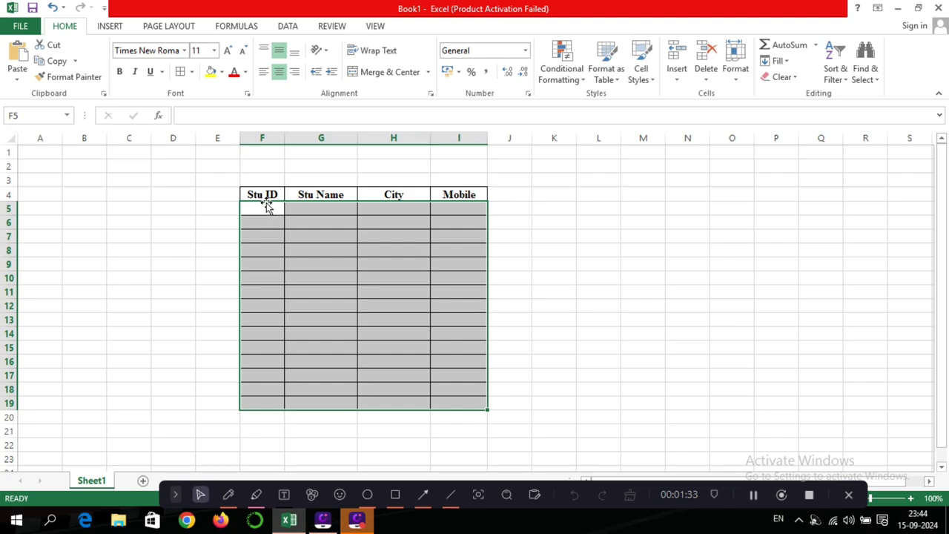
left_click(267, 206)
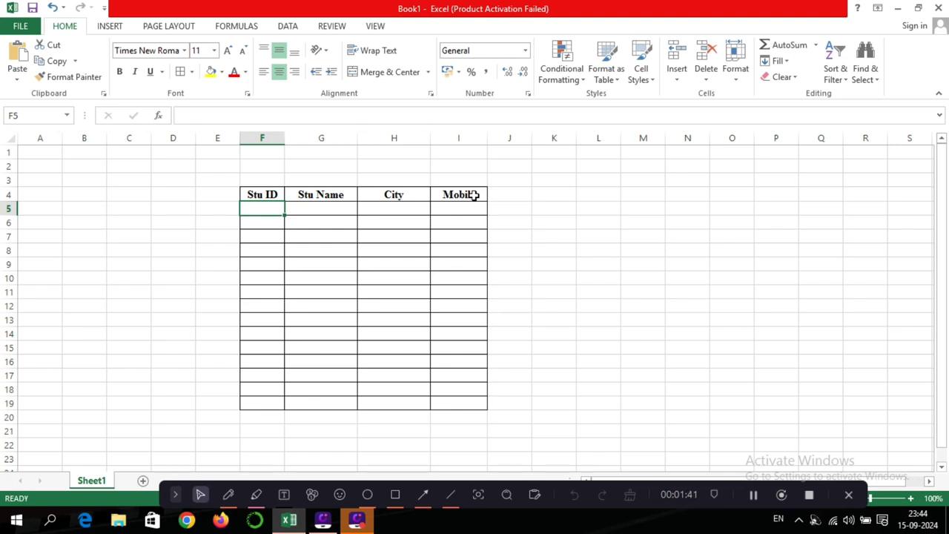
Step: Select the header cells F4:I4, Stu ID through Mobile
left_click(272, 194)
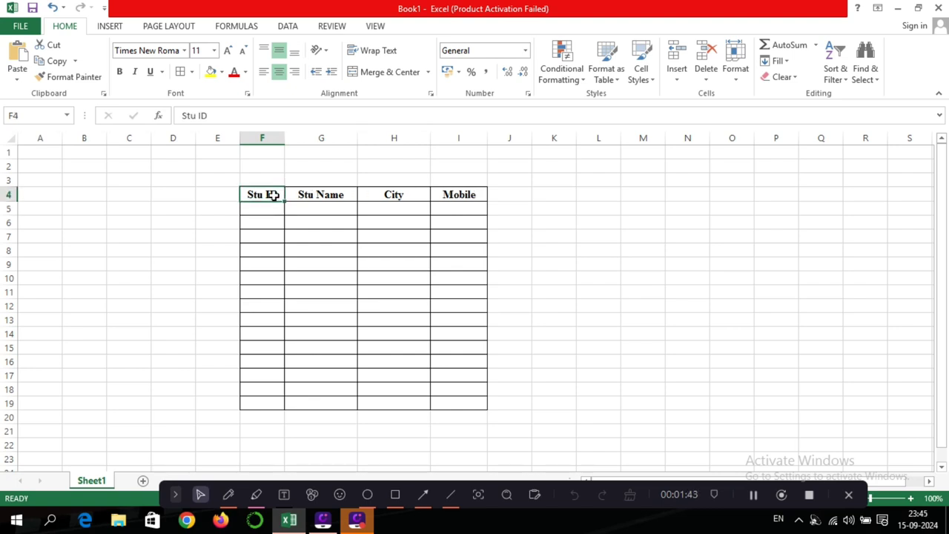
left_click_drag(273, 194, 442, 195)
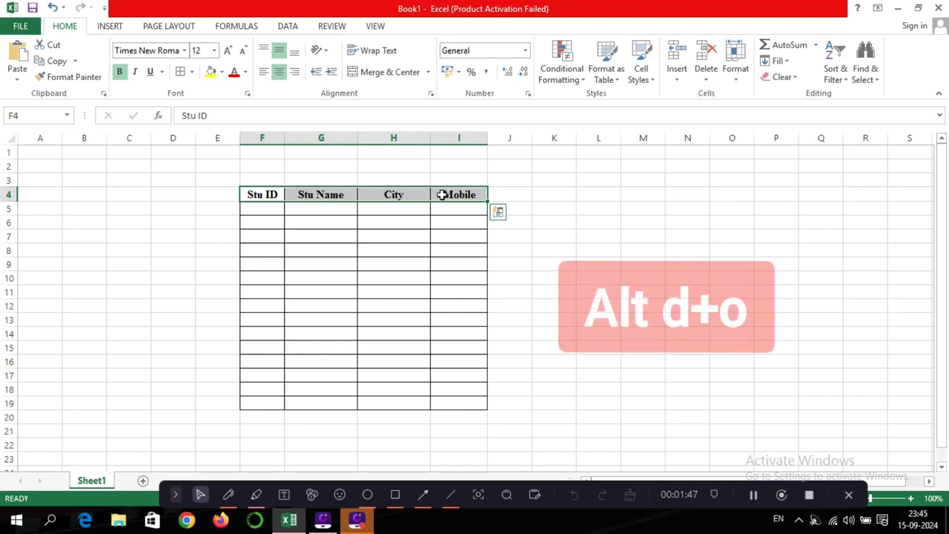
Step: Open the Data Form with Alt+D, O, accepting the top row as column labels
key("alt+d")
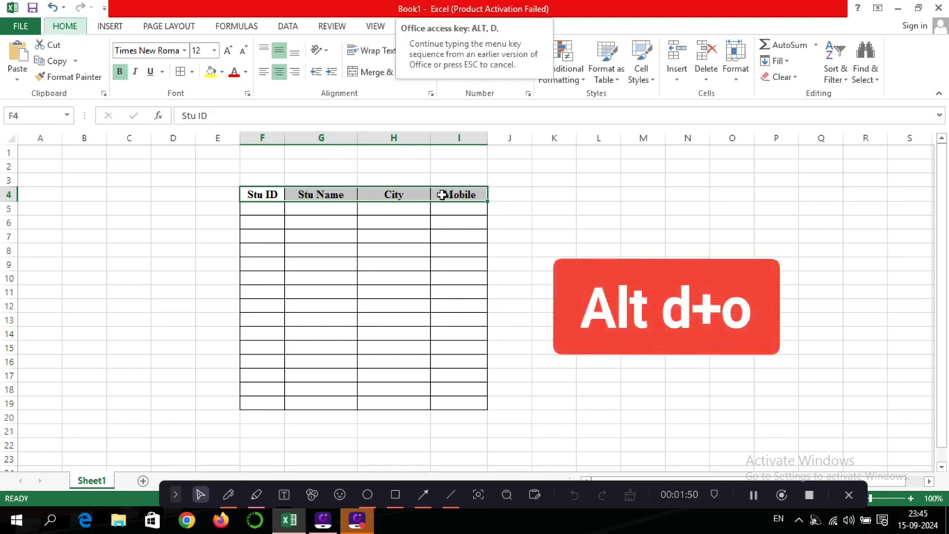
key("o")
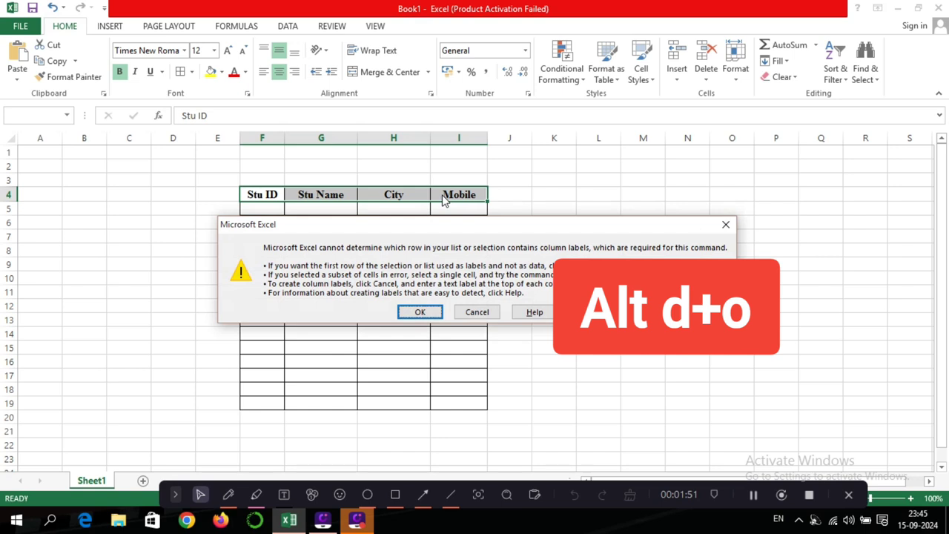
key("Return")
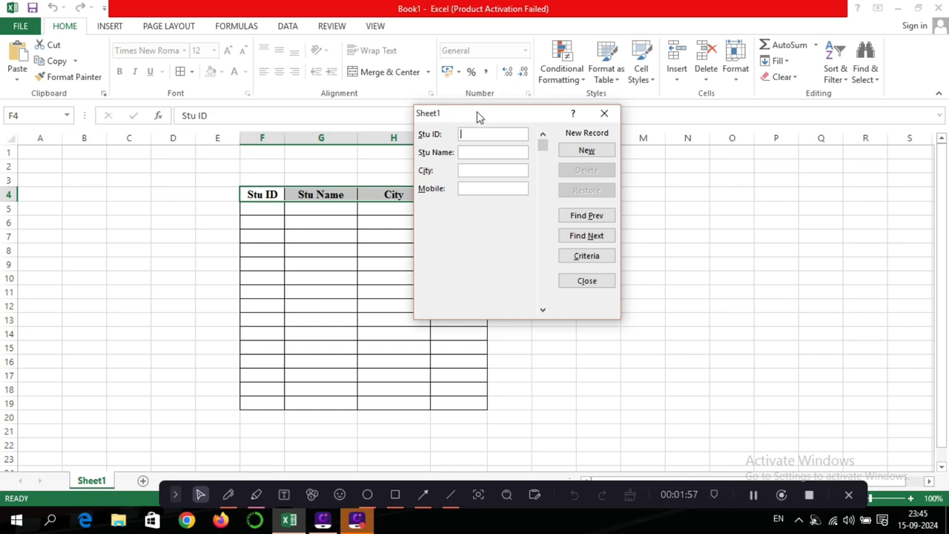
Step: Move the form aside and add student 1, vivek from bhopl, with a mobile number
left_click_drag(479, 111, 609, 123)
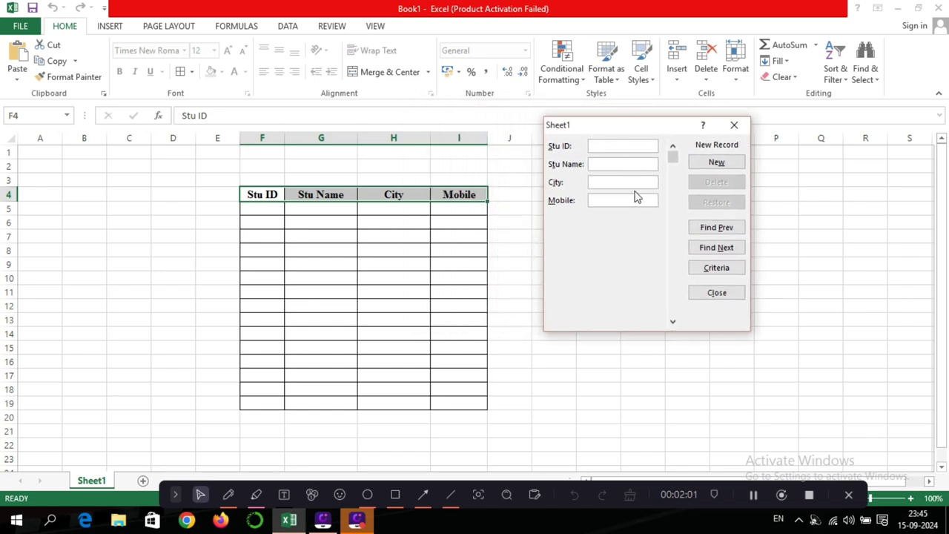
type("1")
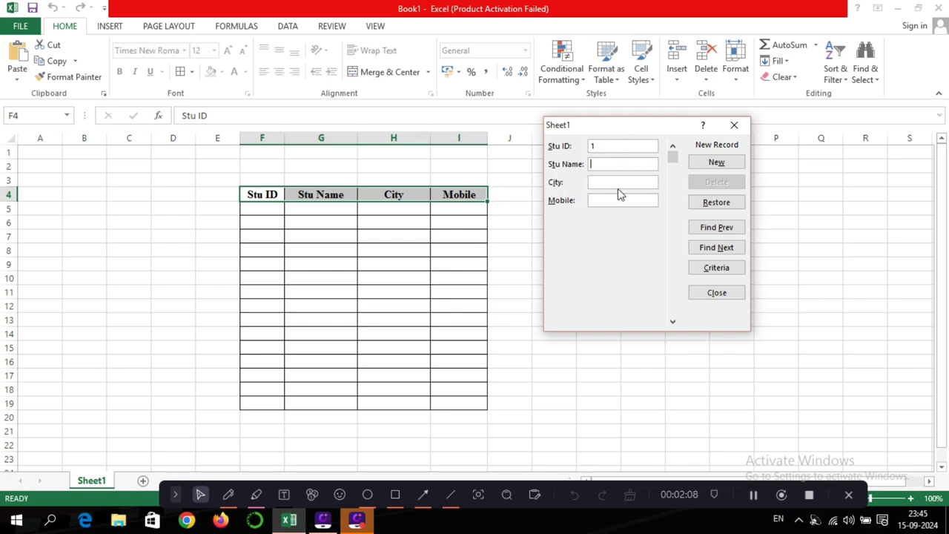
type("vivek")
type("b")
type("123456")
key("Return")
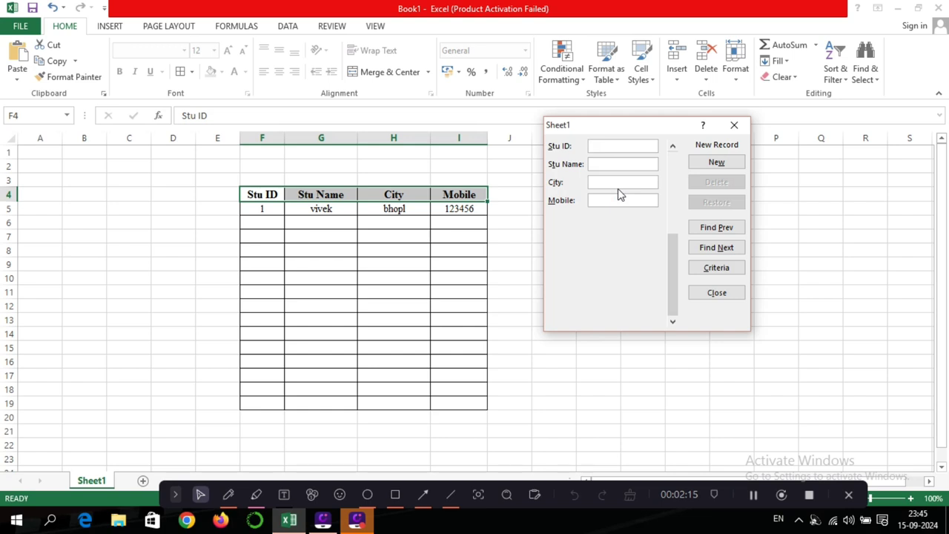
Step: Add student 2 from indore with mobile 12345, then a record holding only ID 3
type("2")
type("tajju")
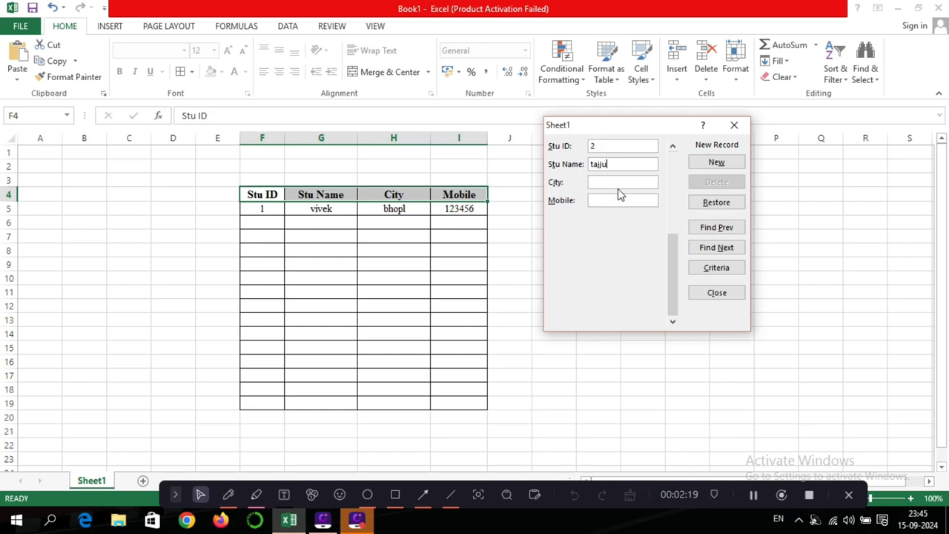
key("Tab")
type("ndo")
key("Tab")
type("12345")
key("Return")
type("3")
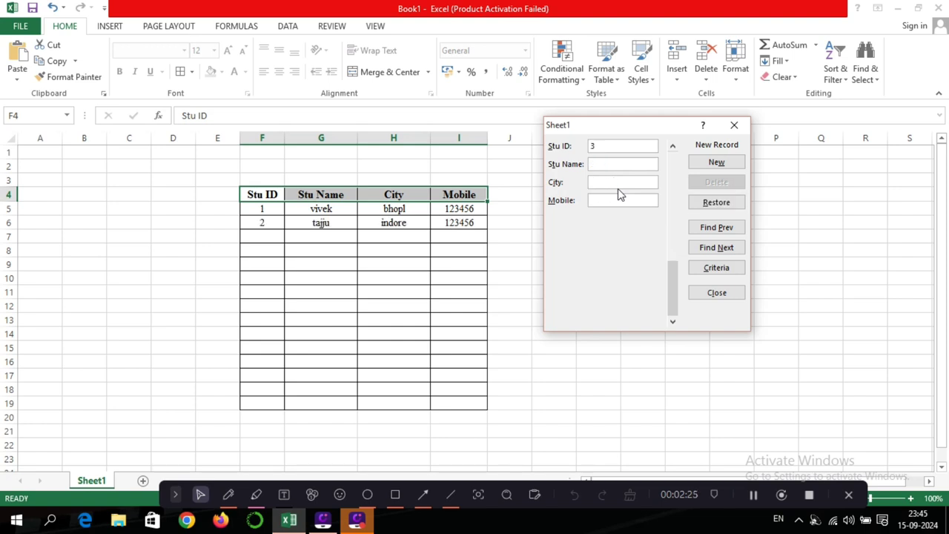
key("Return")
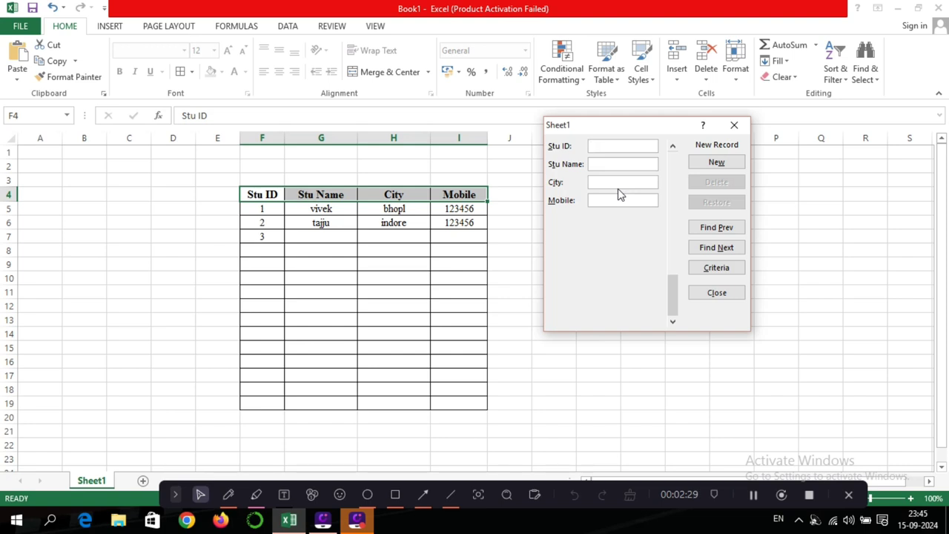
Step: Add record 4 (dinesh, gwalior, 3456785) through the form, fixing the Stu ID field
type("4")
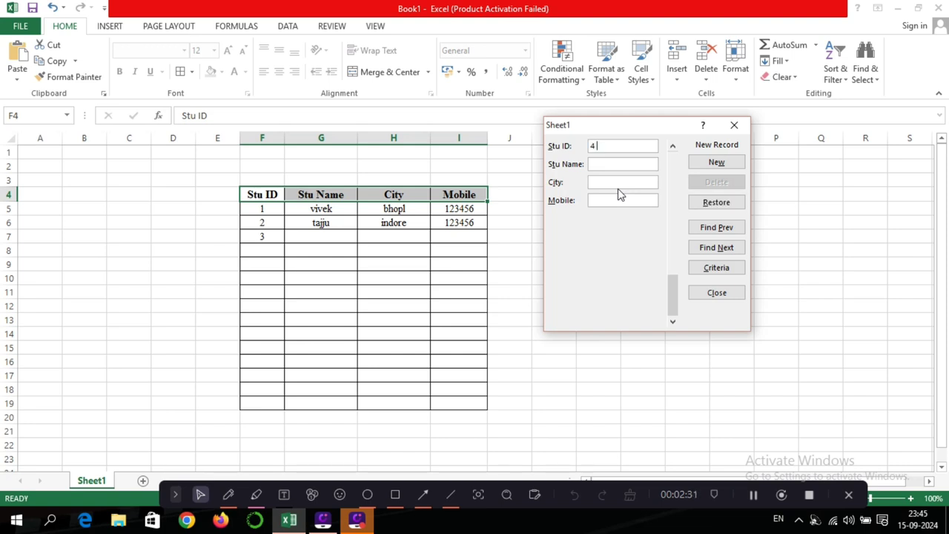
type(" dinesh")
key("BackSpace")
key("BackSpace")
key("BackSpace")
key("BackSpace")
key("BackSpace")
key("BackSpace")
type("dinesh")
type("gal")
type("ior")
type("3456785")
key("Return")
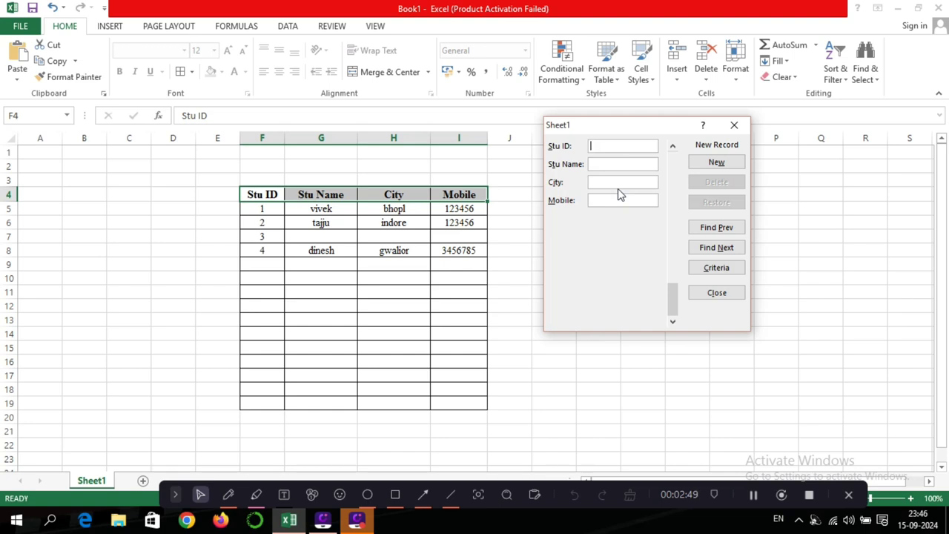
Step: Close the data form, delete records F5:I8, and reselect headers F4:I4
left_click(734, 124)
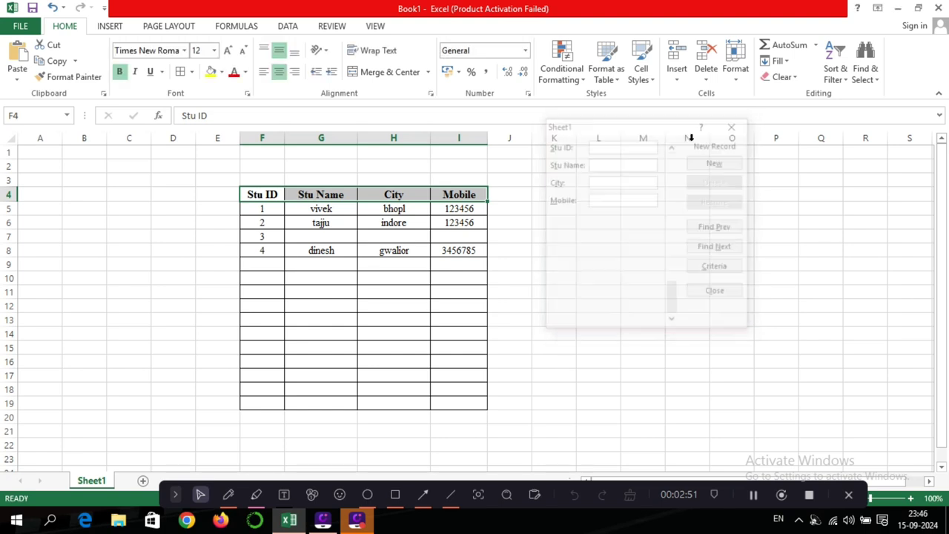
left_click_drag(261, 210, 458, 260)
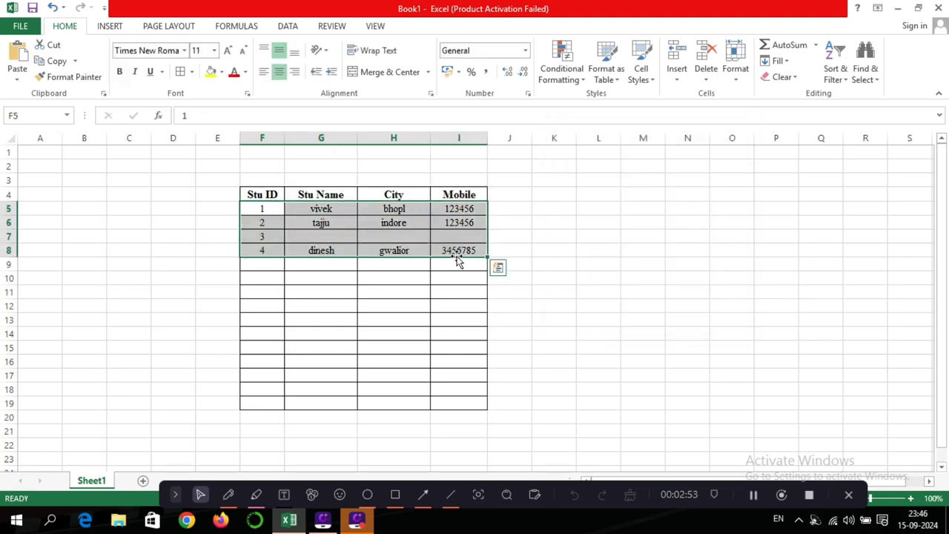
key("Delete")
left_click(264, 194)
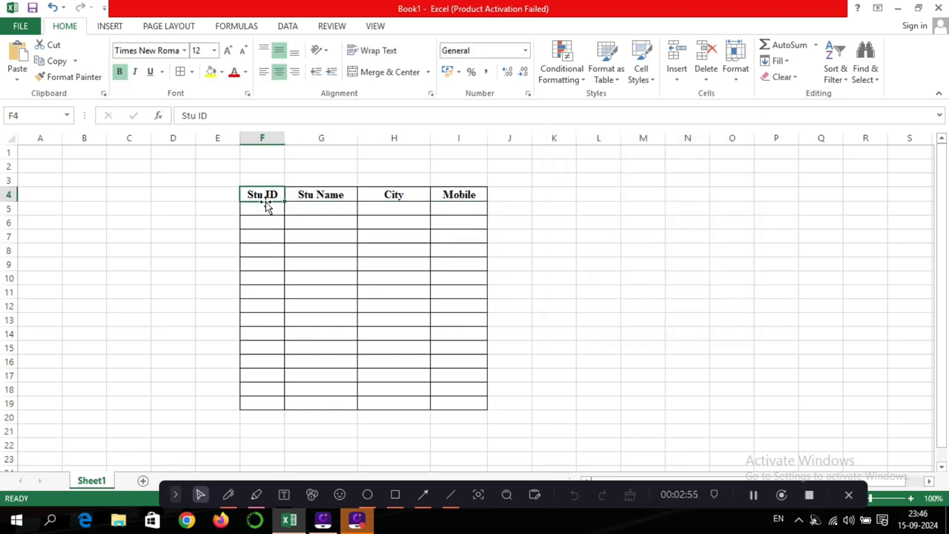
left_click_drag(264, 193, 441, 195)
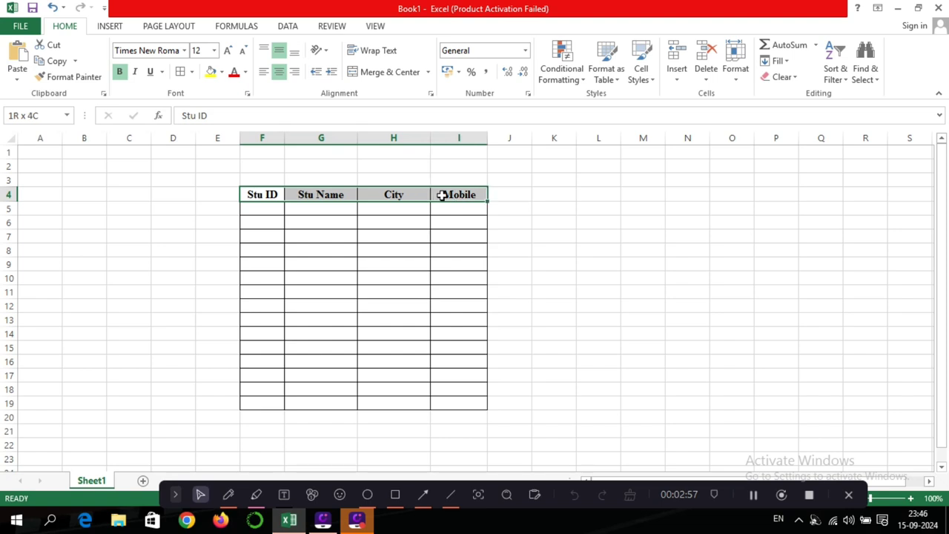
Step: Reselect F4:I4, reopen the Data Form with Alt+D, O, and begin typing vivek's record
left_click_drag(260, 195, 460, 196)
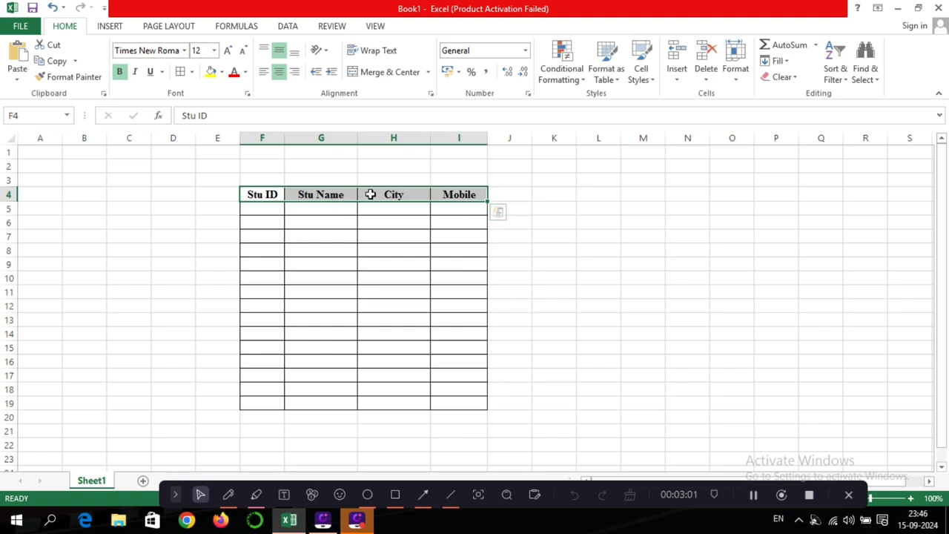
key("alt+d")
key("o")
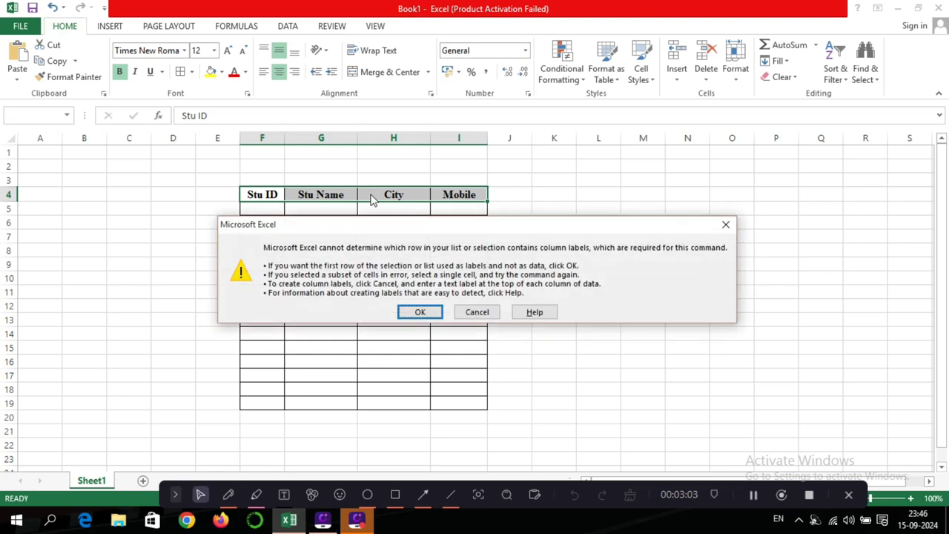
key("Return")
type("1")
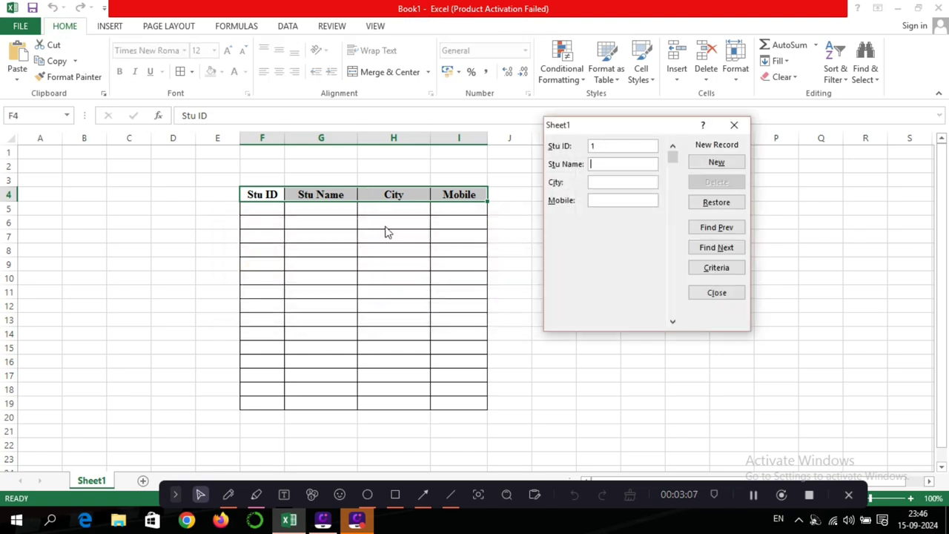
type("vivek")
type("b")
type("hopal")
Step: Fill in student 1's mobile number and add the bhopal record to the table
key("Tab")
type("23456789")
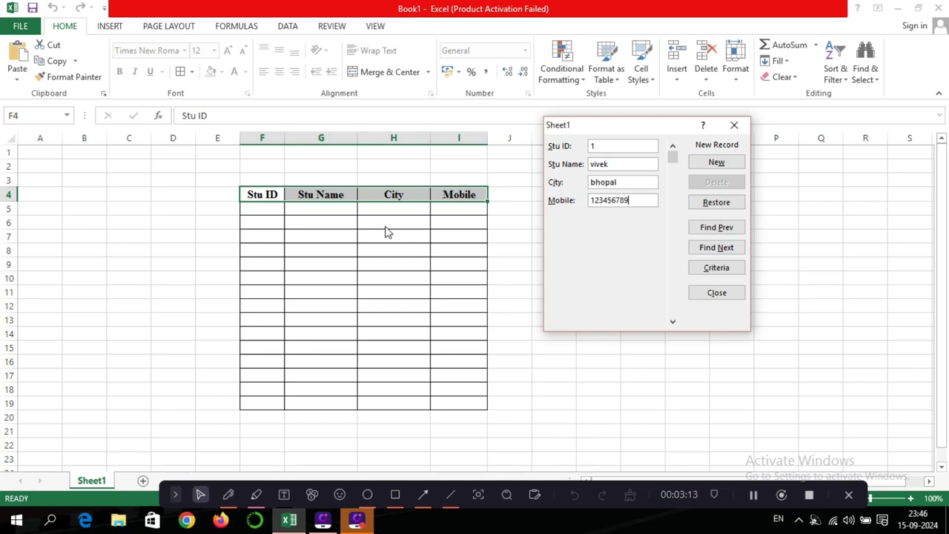
key("Return")
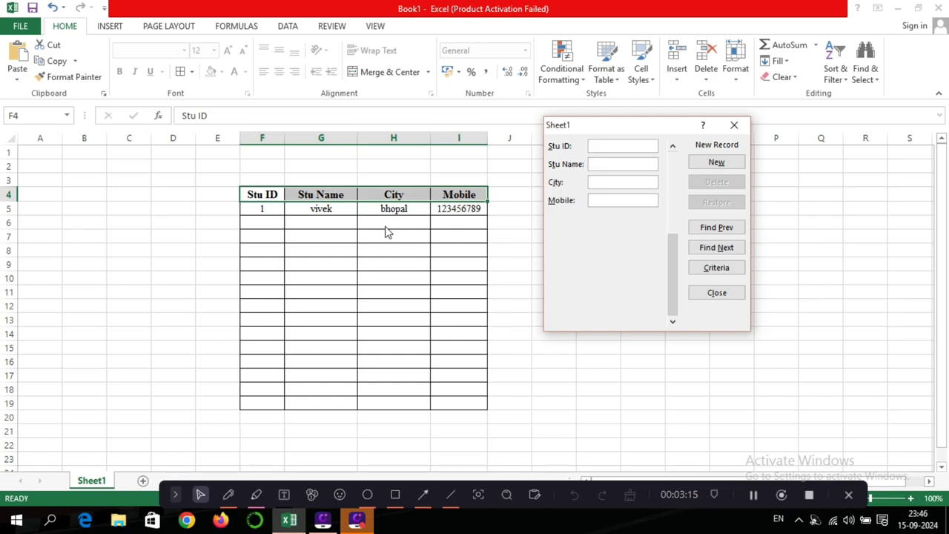
Step: Add record 2, a student from gwalior, with the student's name and mobile number
type("2")
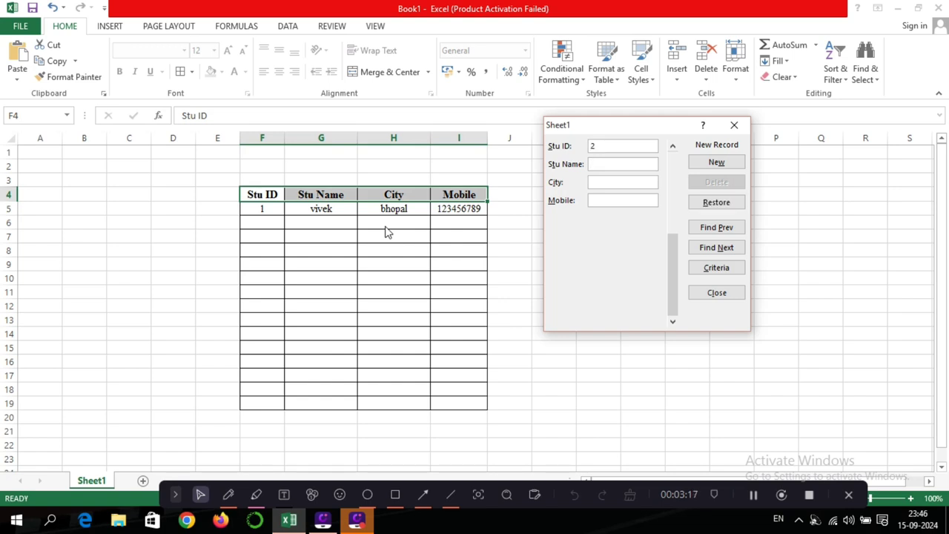
type("shad")
key("BackSpace")
type("rad")
type("gwalior")
key("Tab")
type("1234567")
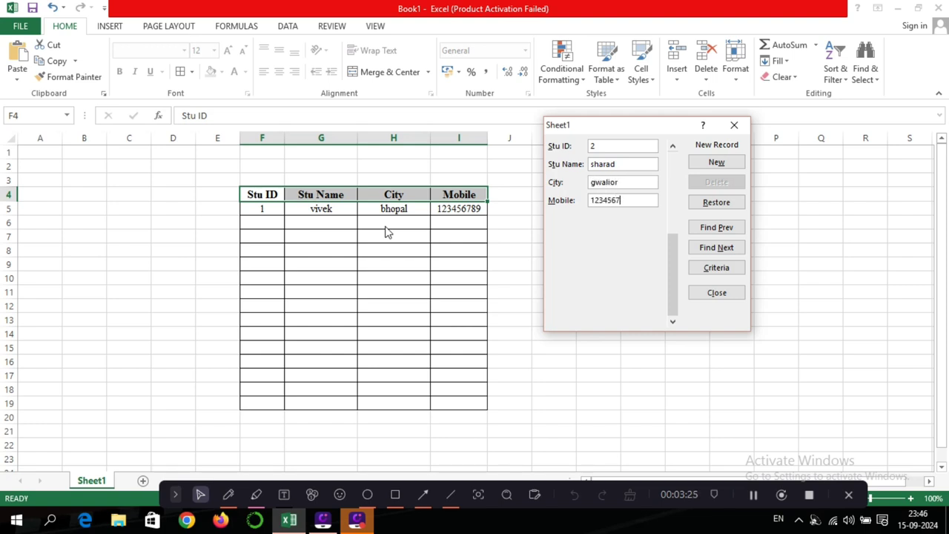
type("8")
key("Return")
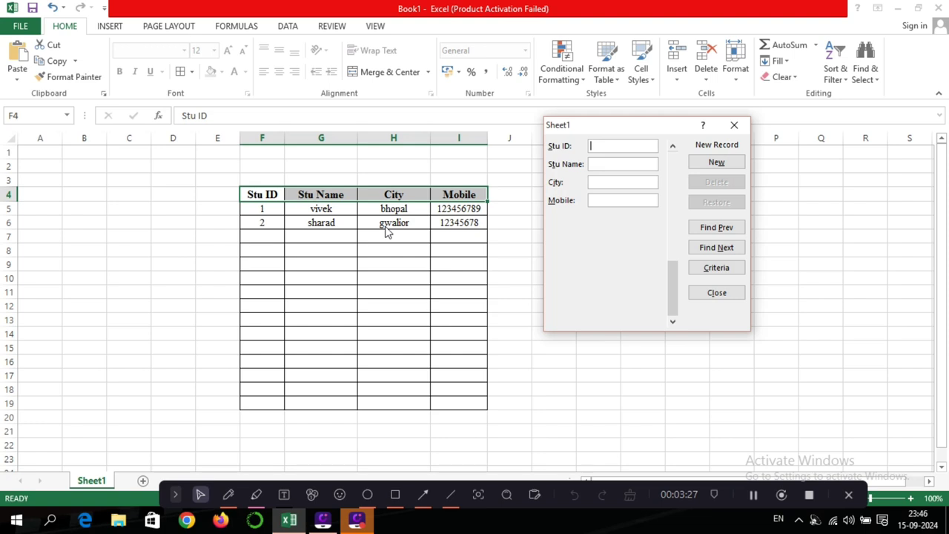